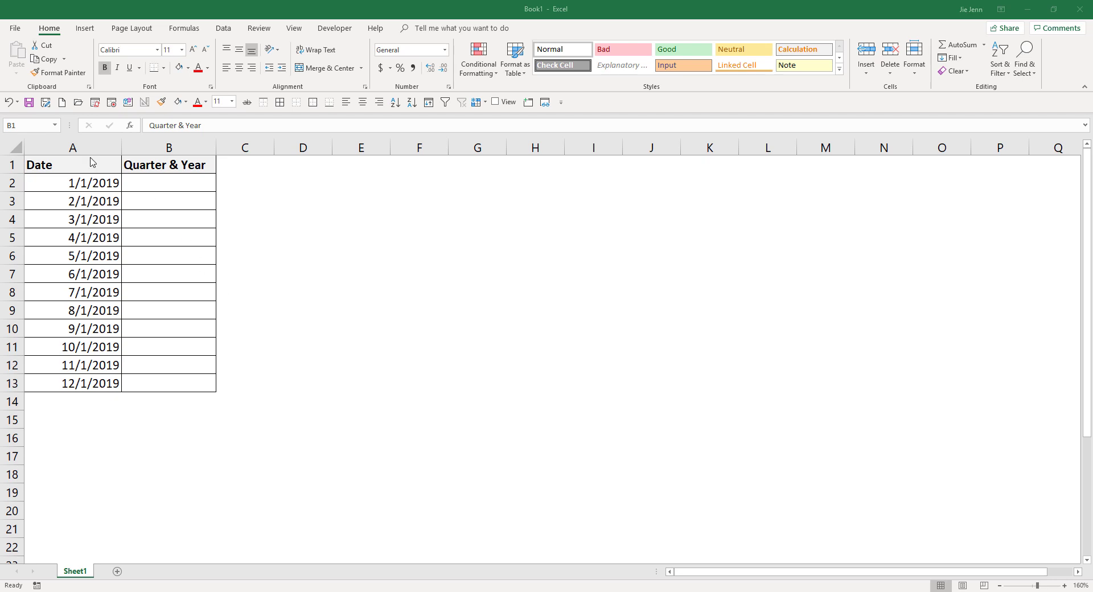
Enter the formula =MONTH(A2) in cell B2 to extract the month from the first date.
left_click(101, 182)
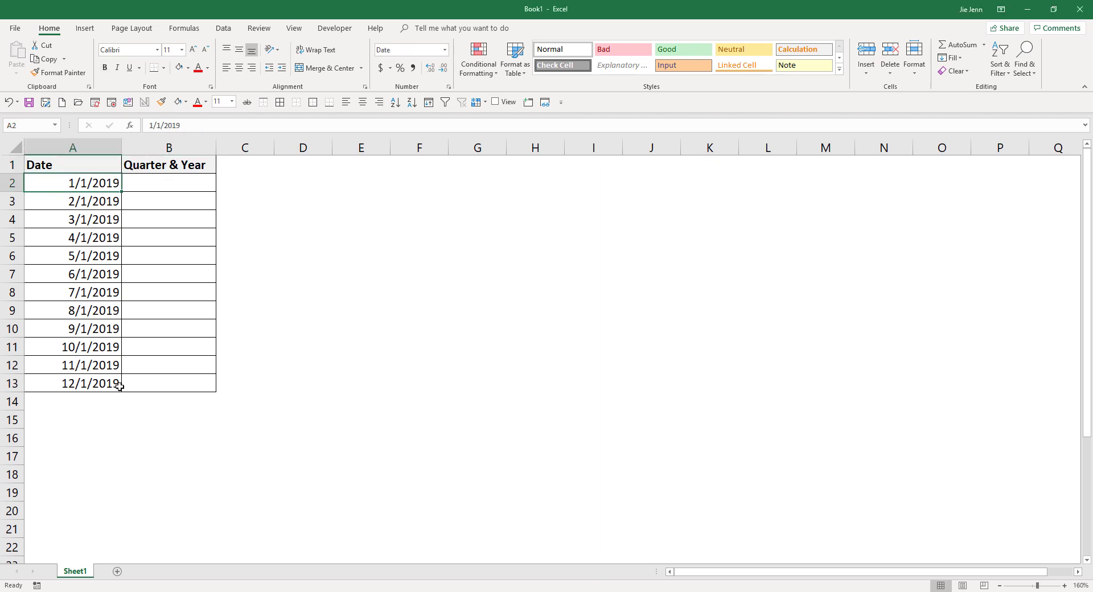
left_click(170, 181)
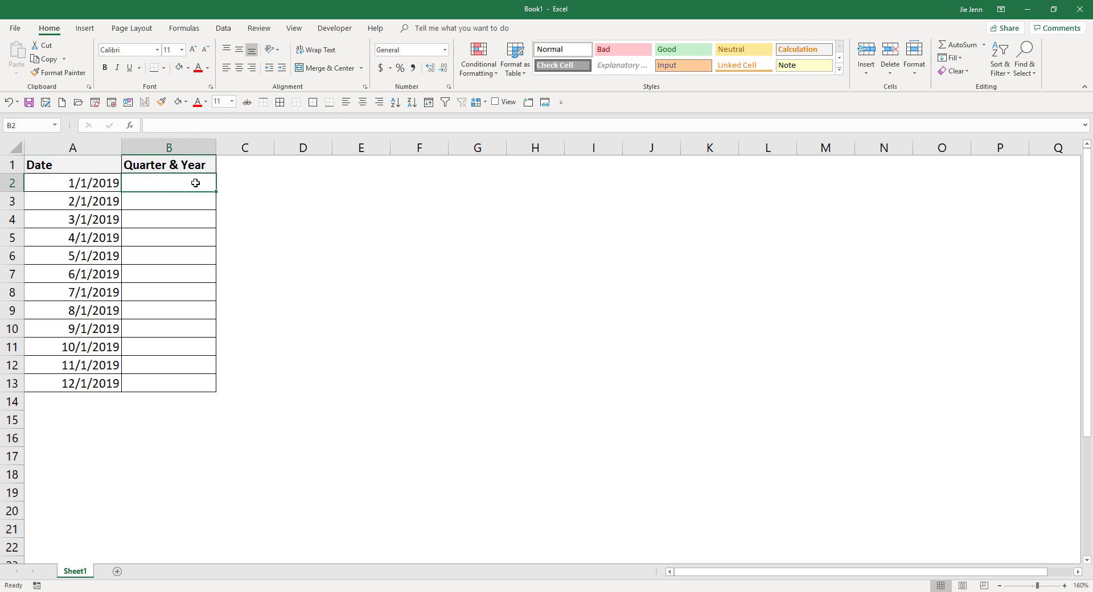
left_click(85, 185)
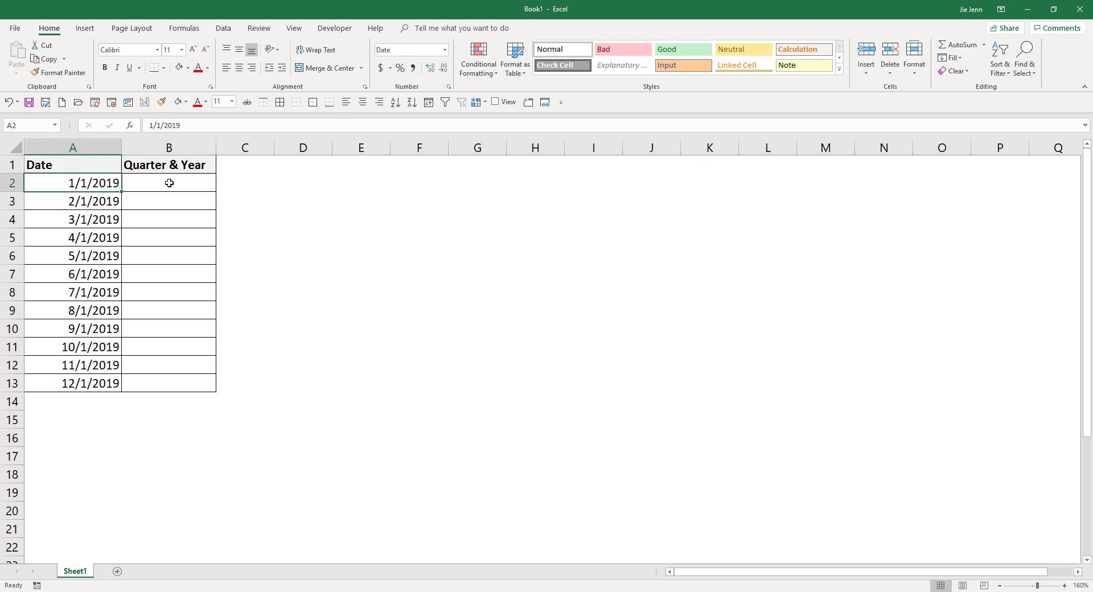
left_click(169, 183)
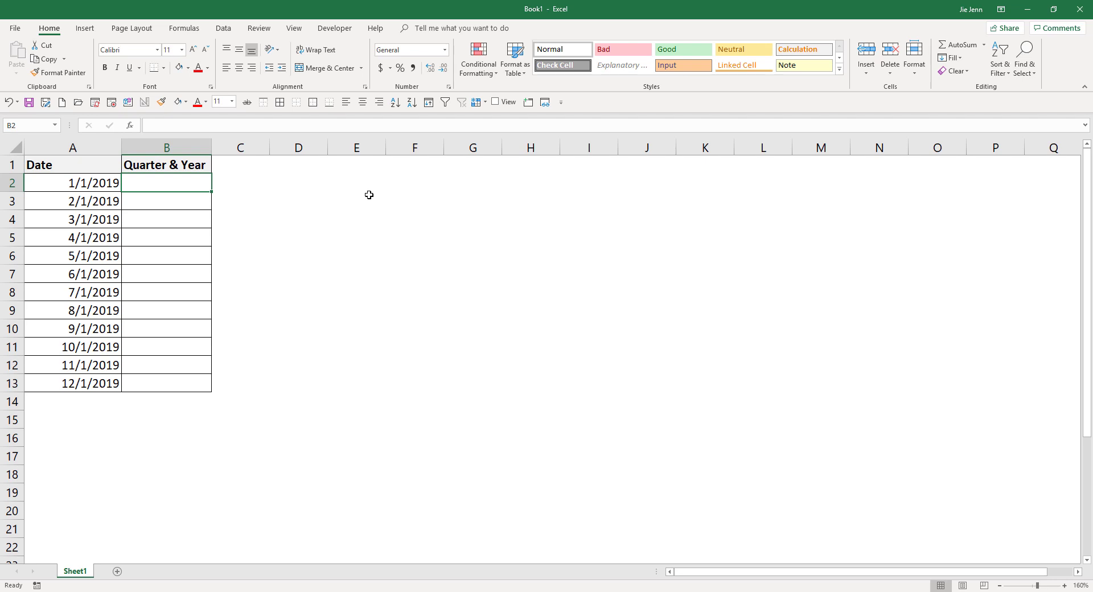
type("=mo")
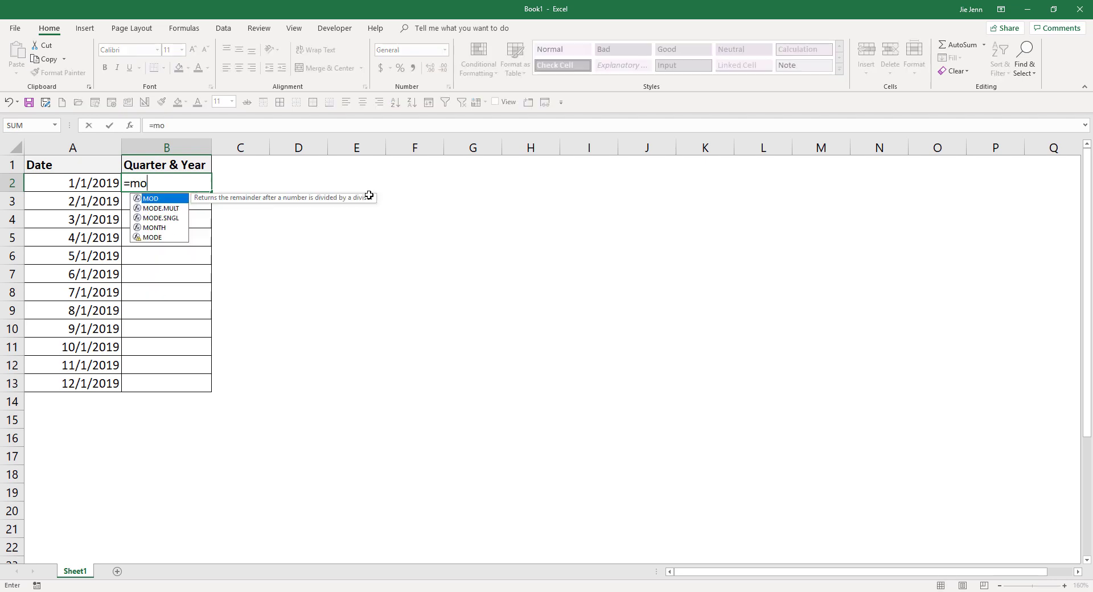
key("Tab")
key("Left")
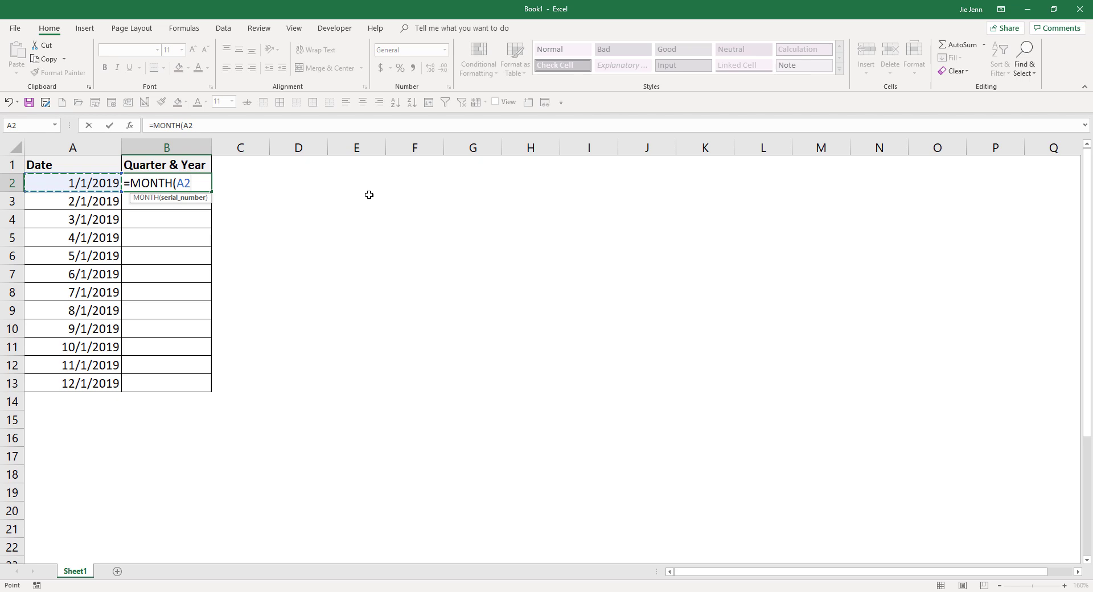
key("Return")
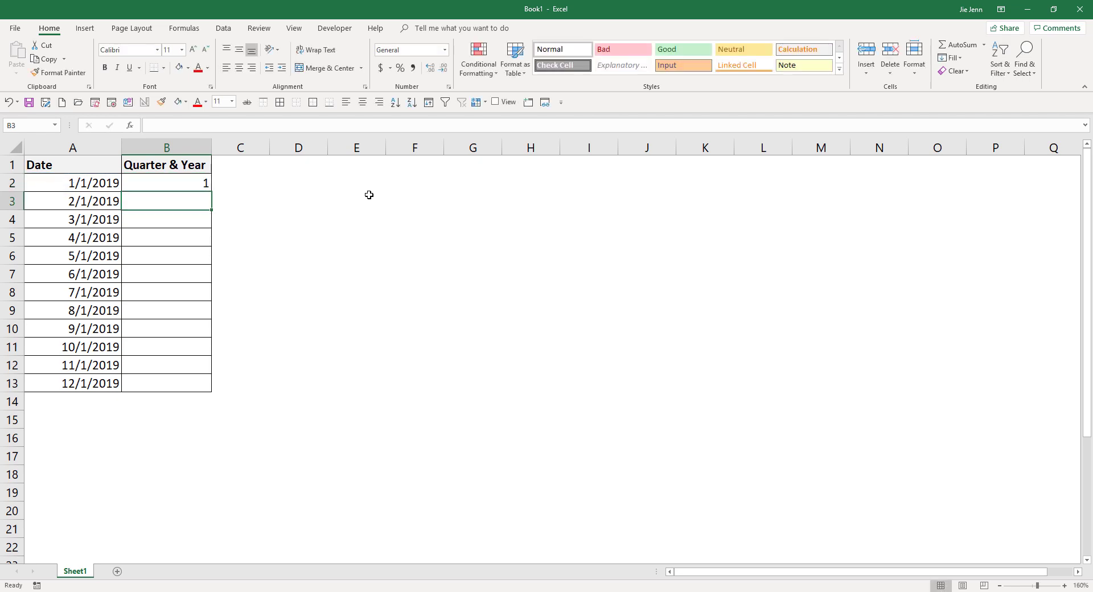
Fill the MONTH formula from B2 down to B13.
left_click(61, 186)
left_click(207, 187)
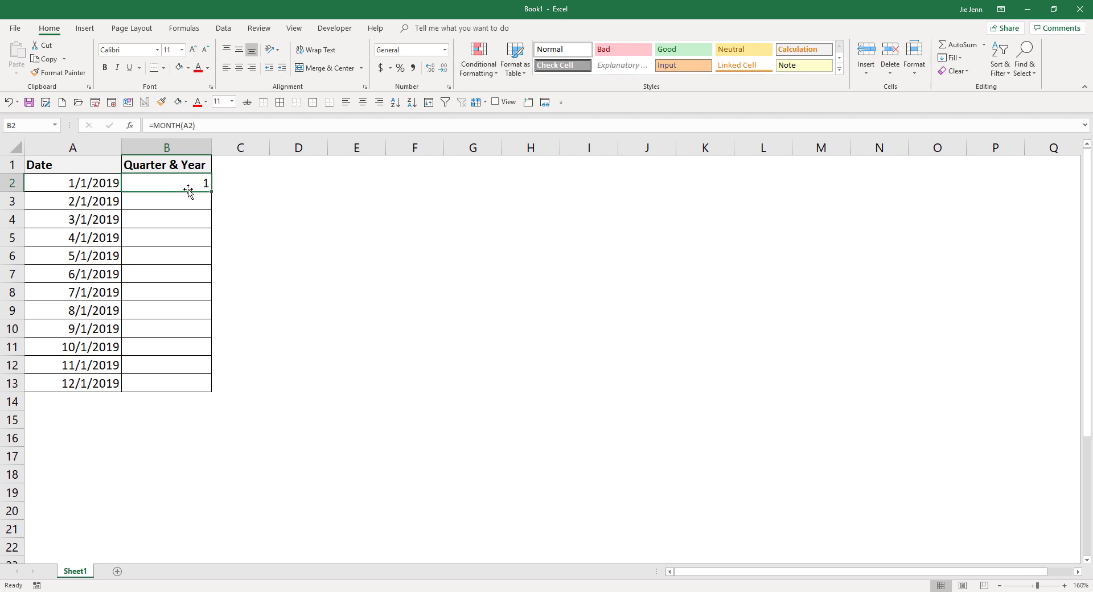
left_click_drag(210, 192, 212, 392)
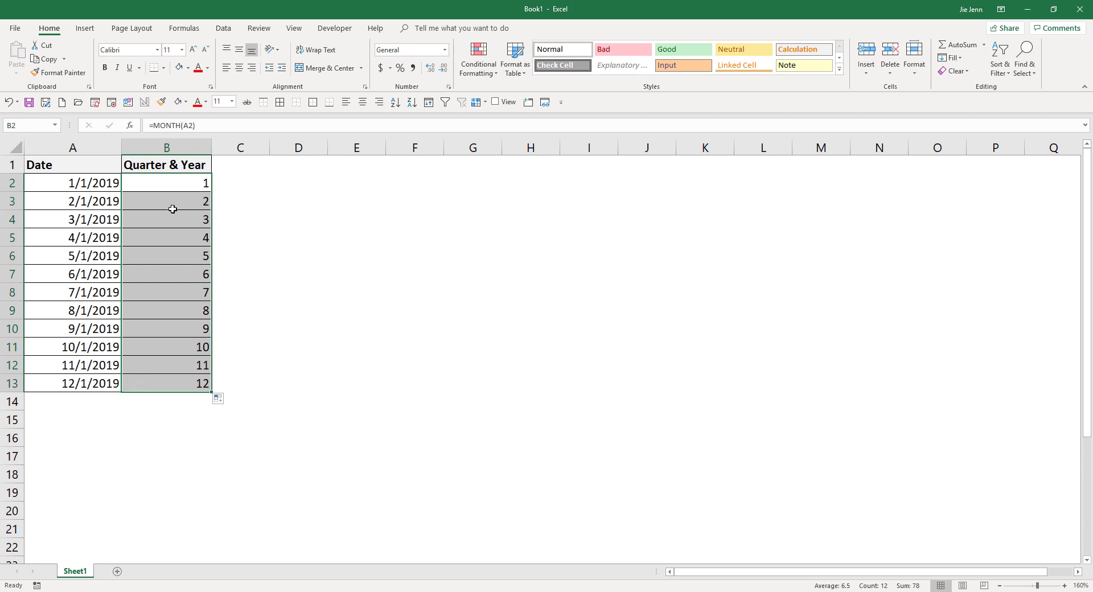
Extend the formula in B2 to divide the month by three, making it =MONTH(A2)/3.
left_click(179, 186)
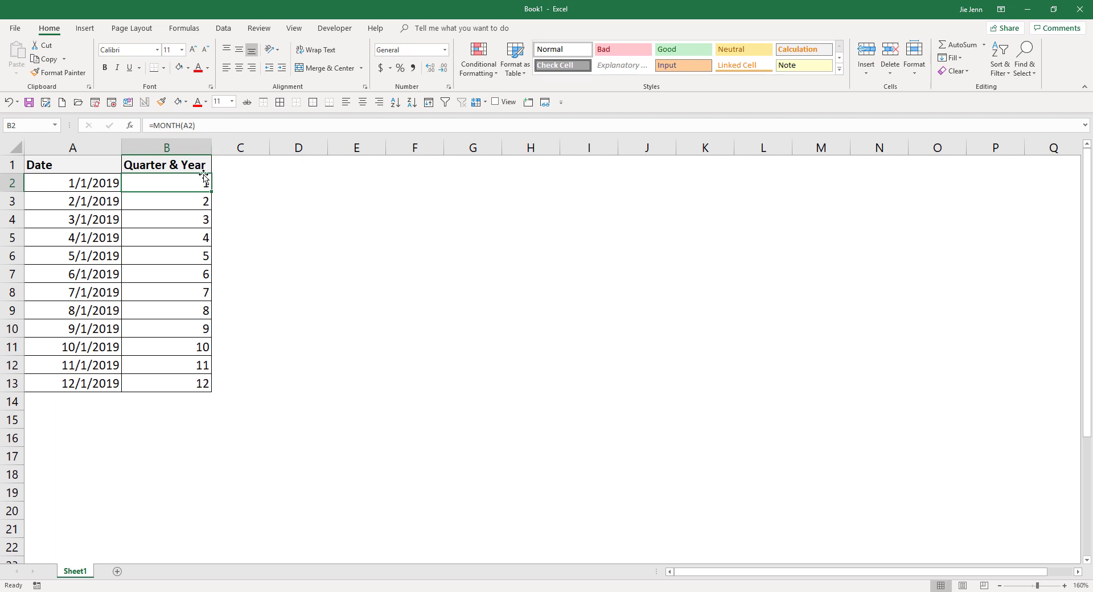
left_click(413, 124)
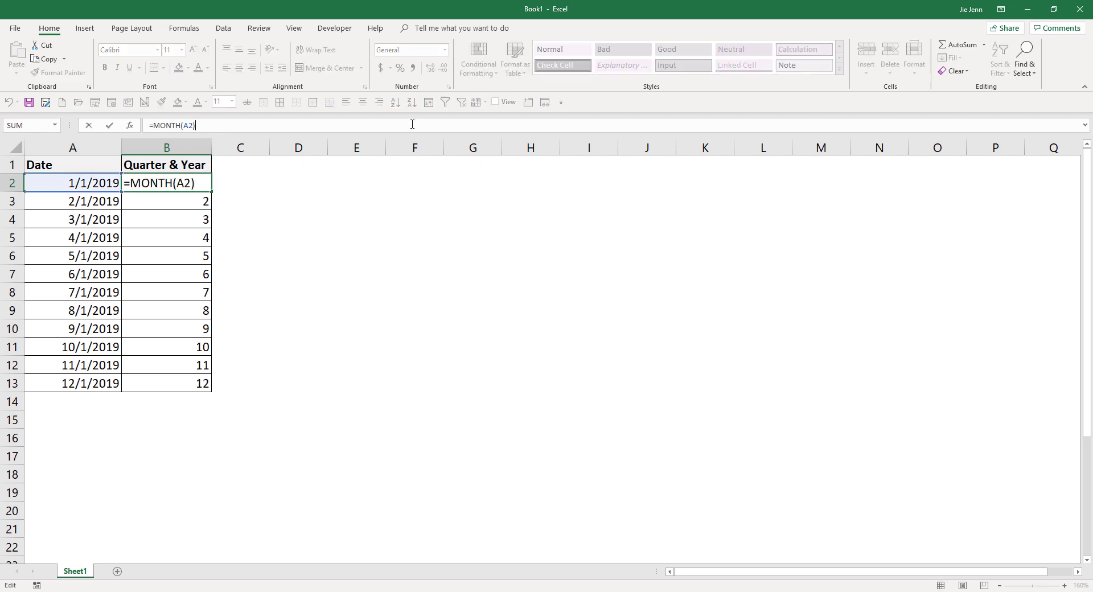
type("/3")
key("Return")
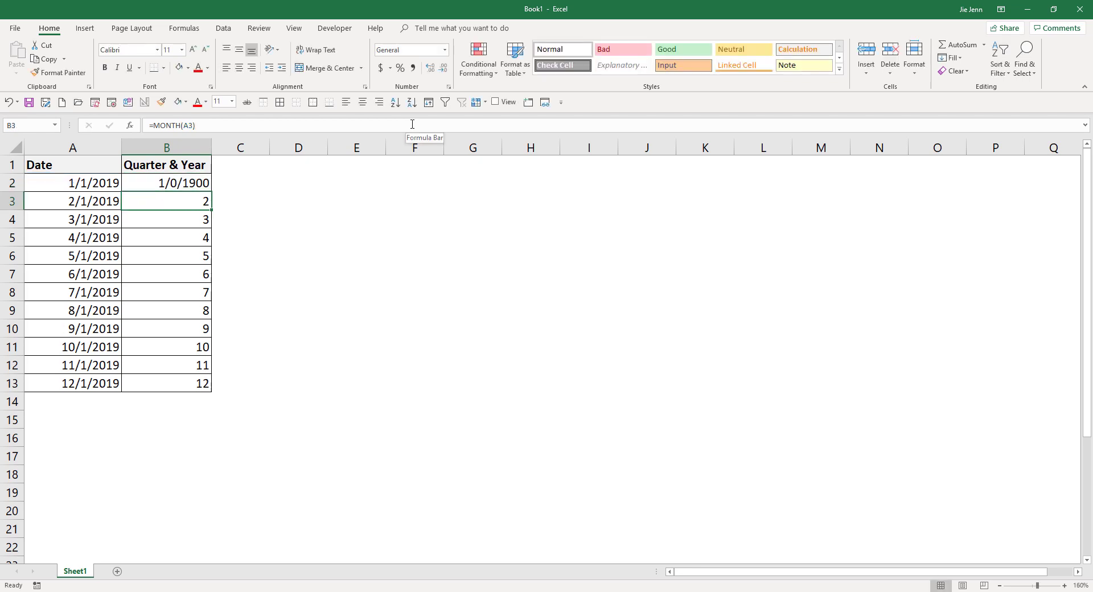
Set column B's number format to General and fill the divided-month formula from B2 down to B13.
left_click(181, 144)
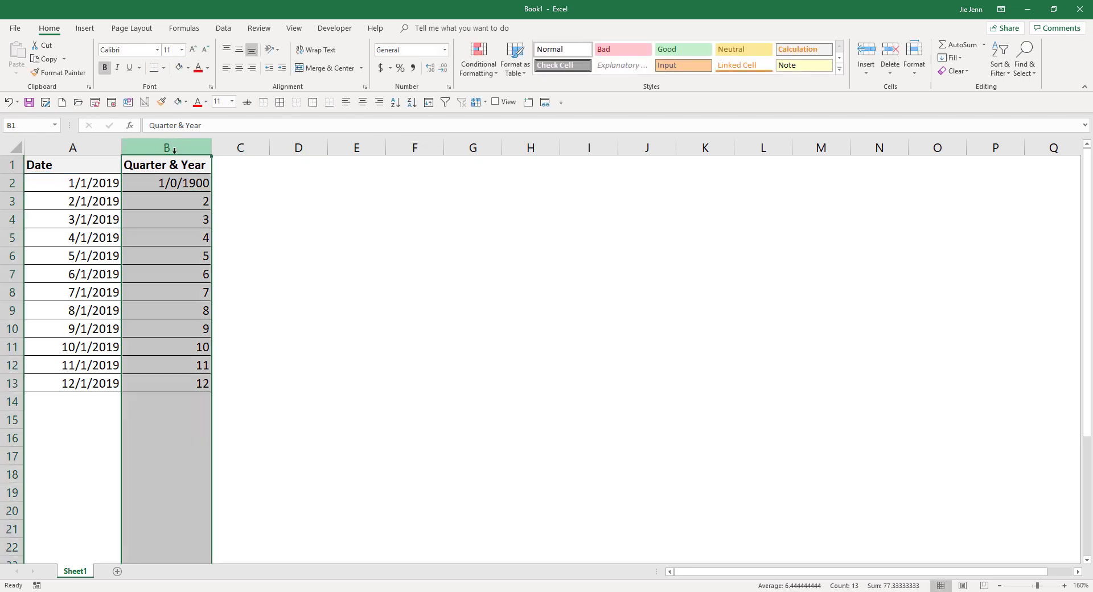
left_click(410, 50)
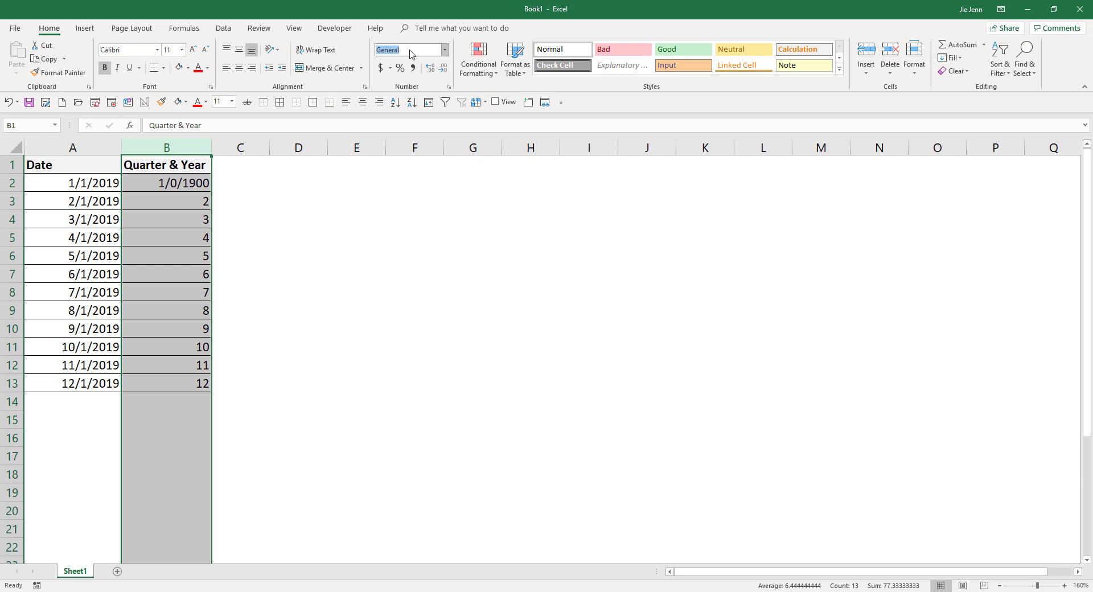
key("Return")
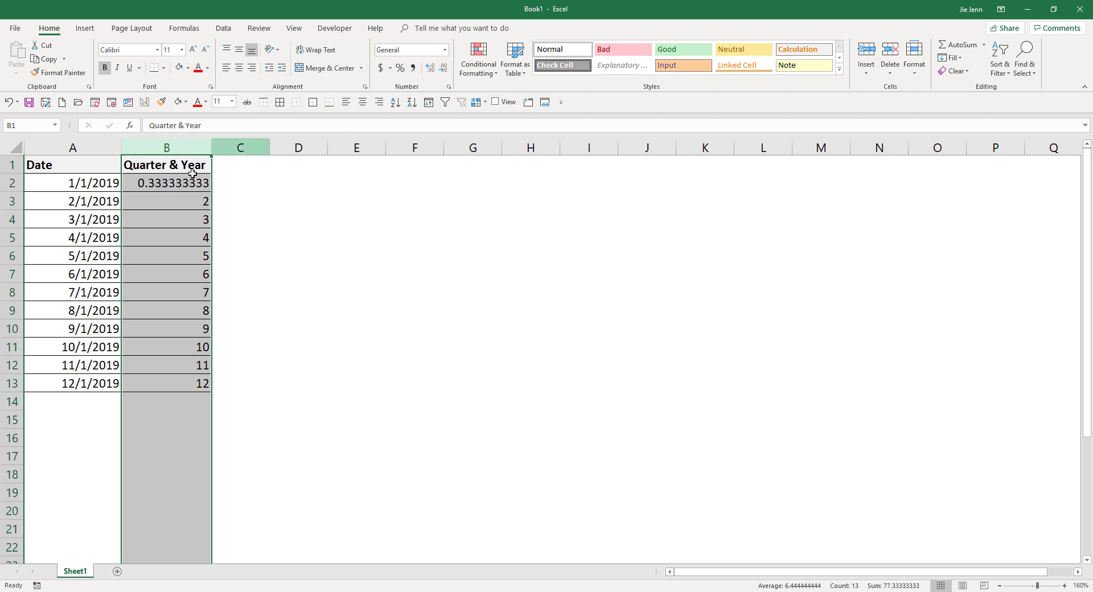
left_click(194, 180)
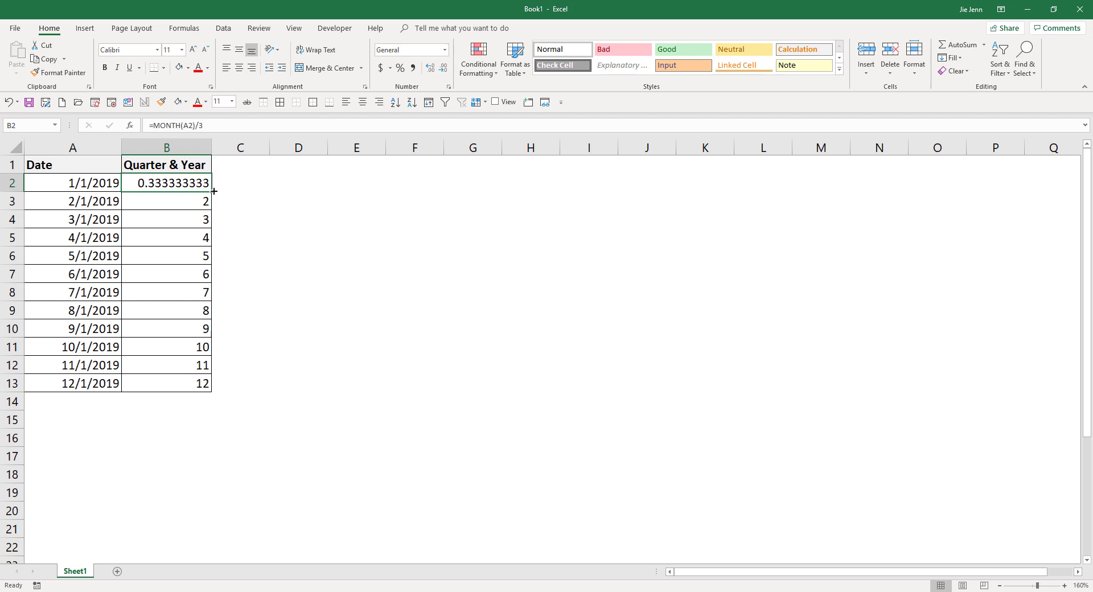
double_click(213, 191)
Wrap the B2 formula in the rounding-up function so it reads =CEILING.MATH(MONTH(A2)/3), accepting the closing-parenthesis correction.
left_click(187, 188)
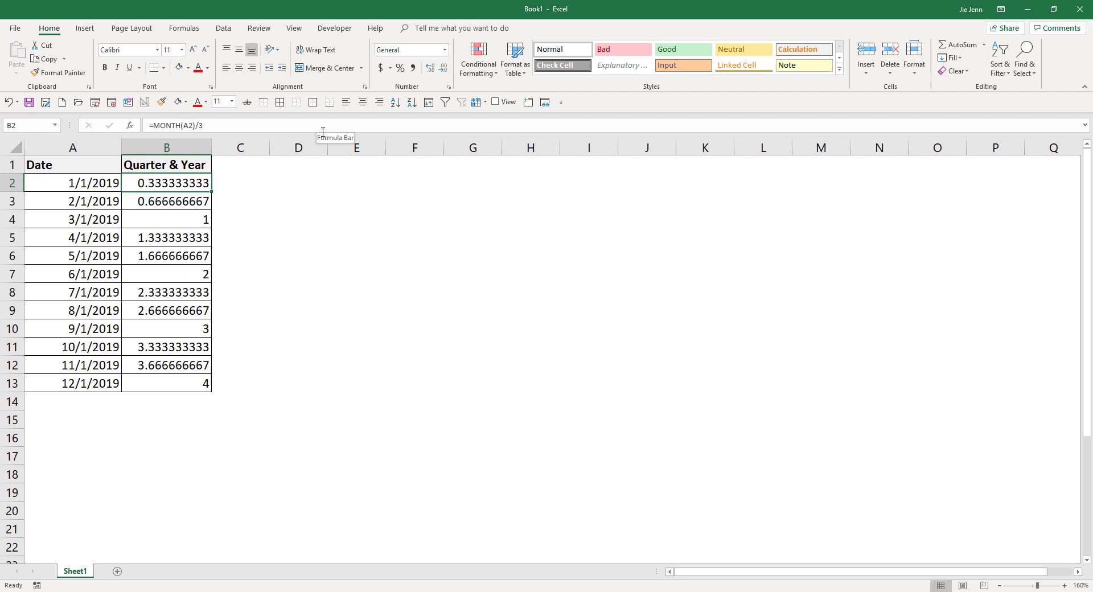
left_click(155, 124)
type("ceil")
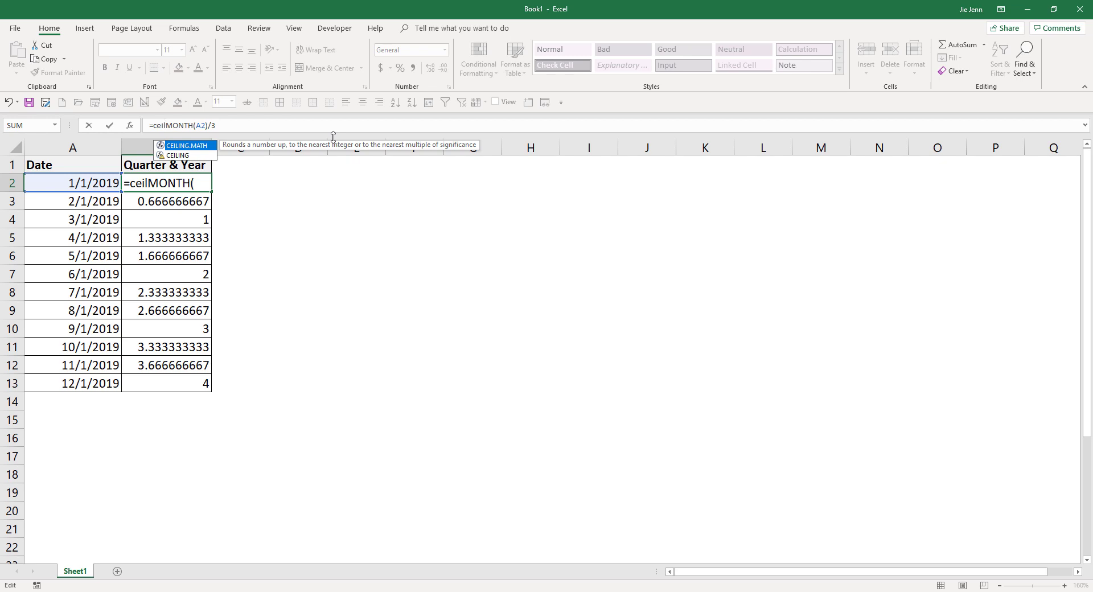
key("Tab")
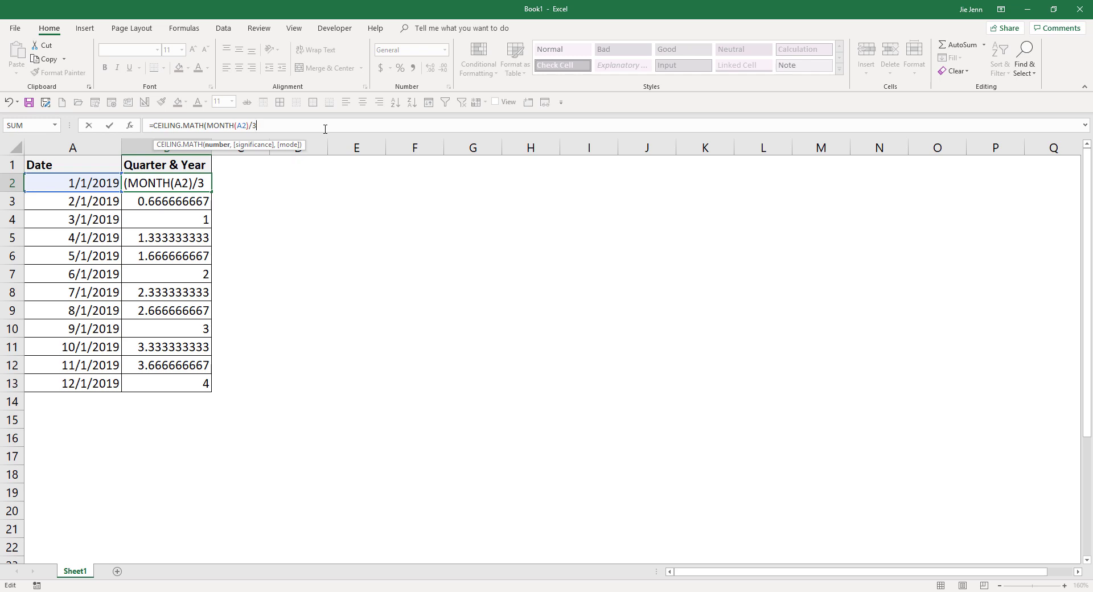
key("Return")
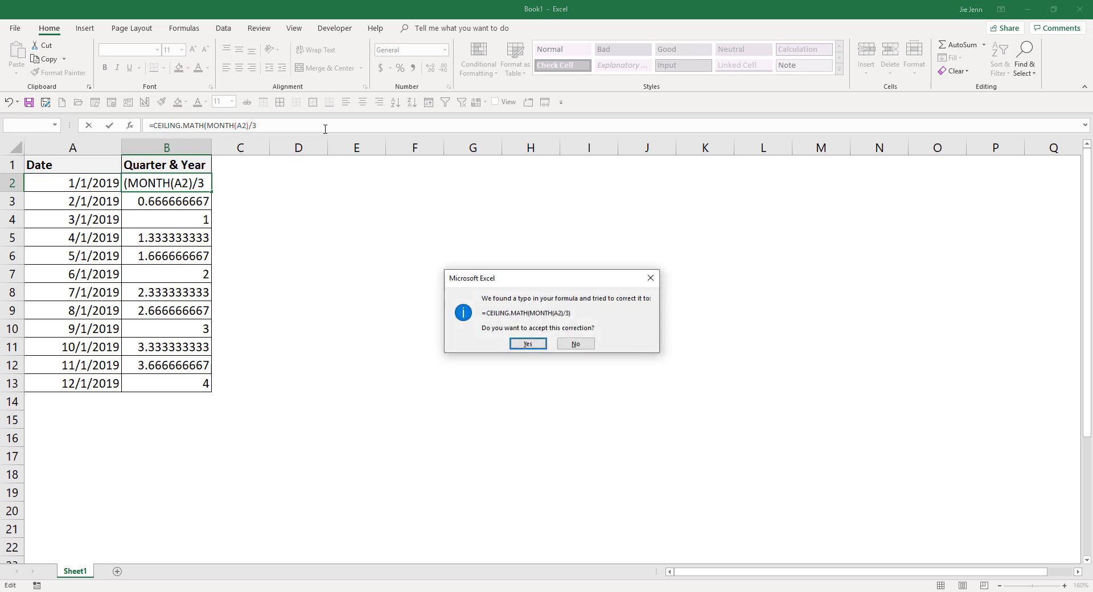
key("Return")
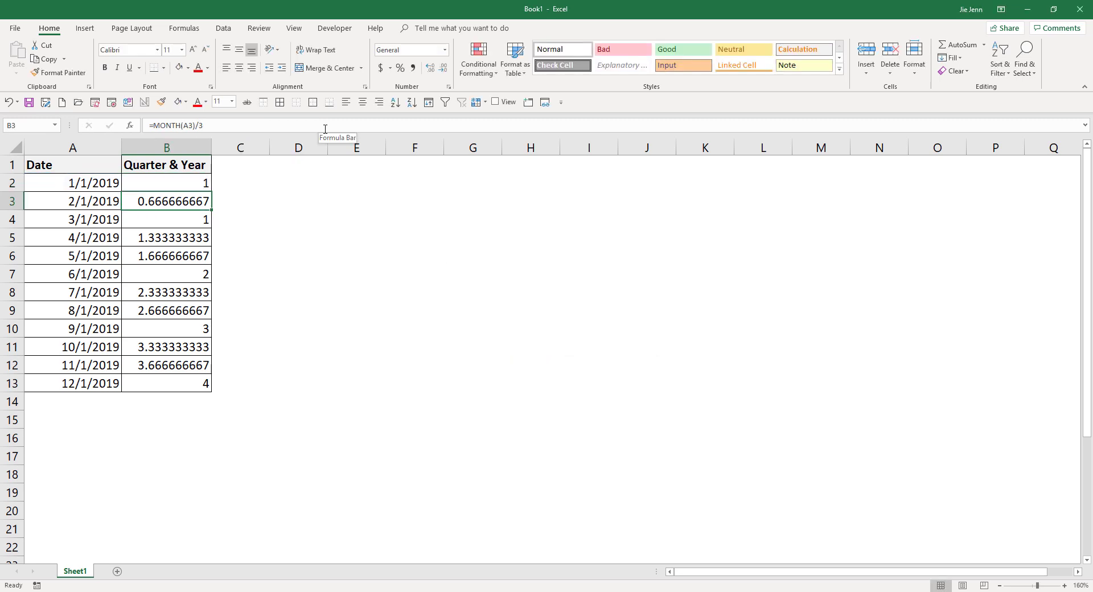
Fill the CEILING.MATH formula from B2 down to B13 and check the quarter numbers by groups of months.
left_click(196, 182)
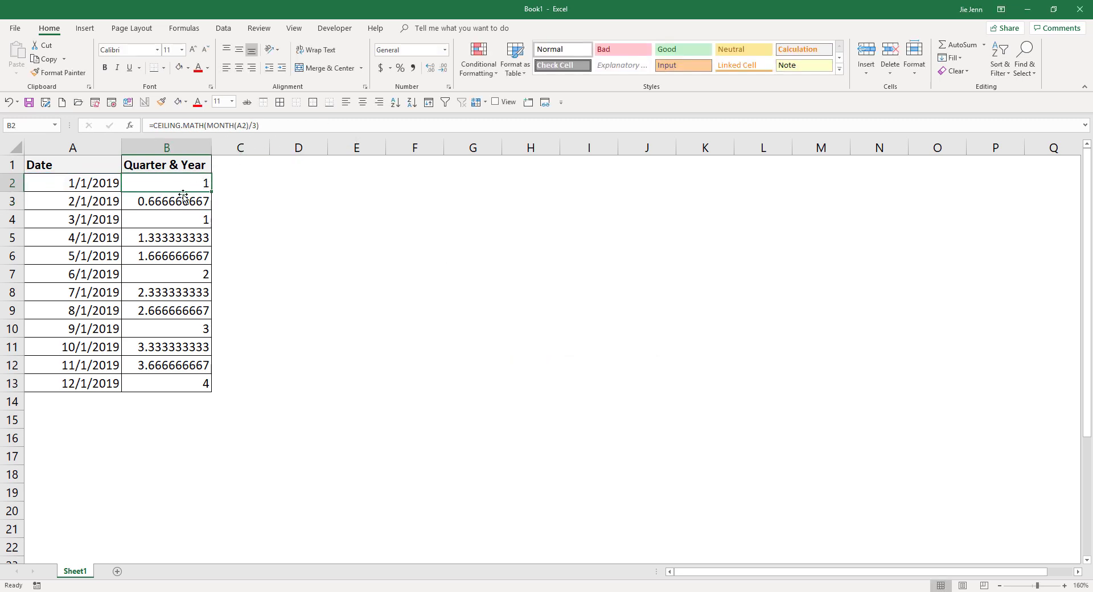
double_click(211, 195)
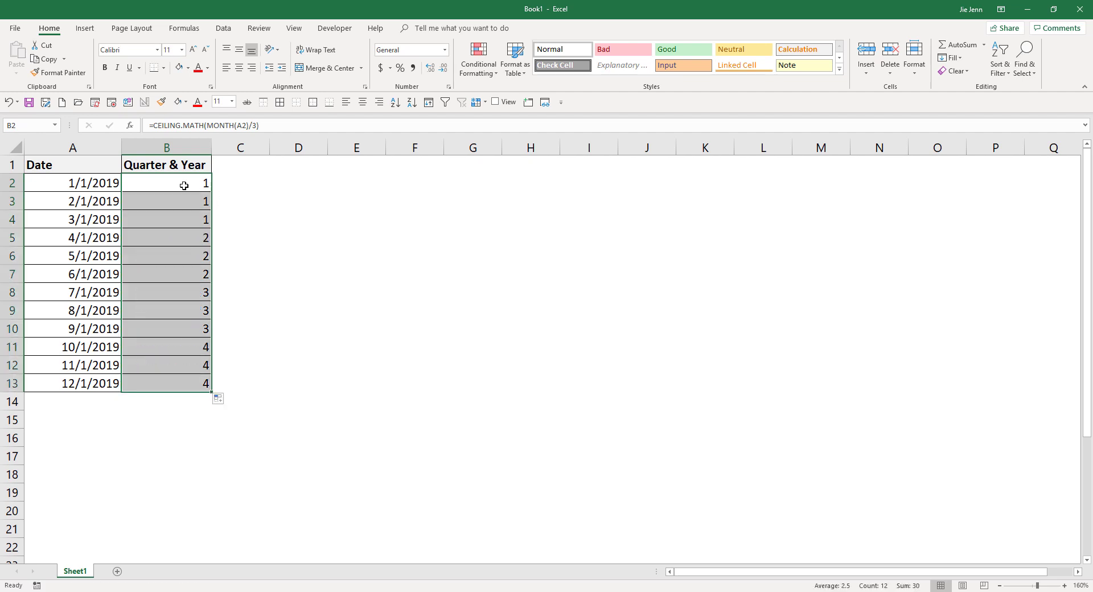
left_click_drag(190, 183, 191, 221)
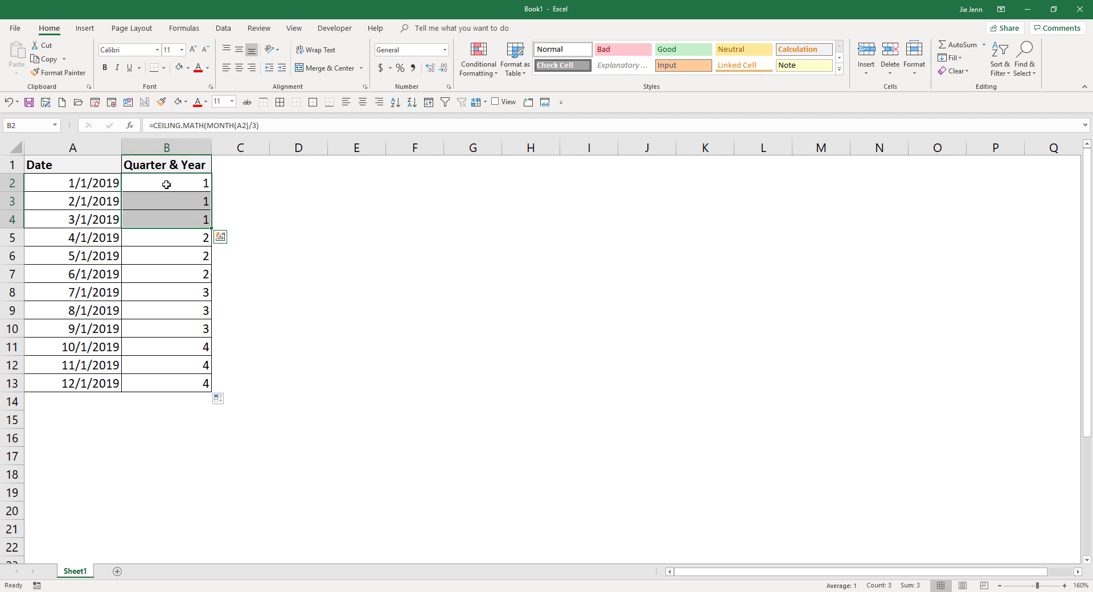
left_click_drag(161, 182, 200, 383)
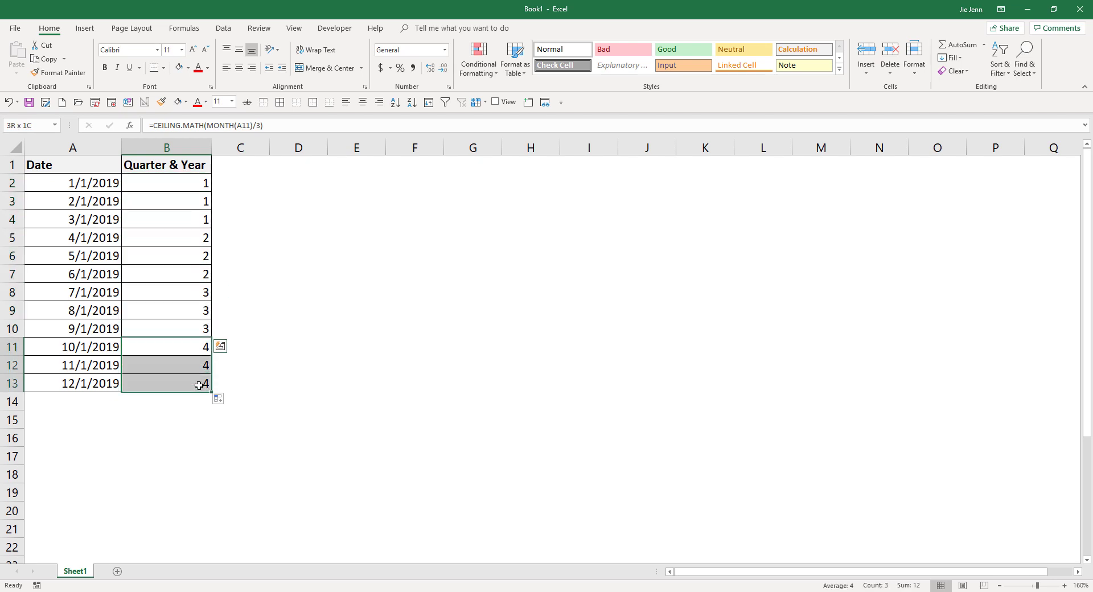
left_click(186, 197)
Prefix the B2 formula with the text "Quarter" so it reads ="Quarter" & CEILING.MATH(MONTH(A2)/3).
left_click(162, 182)
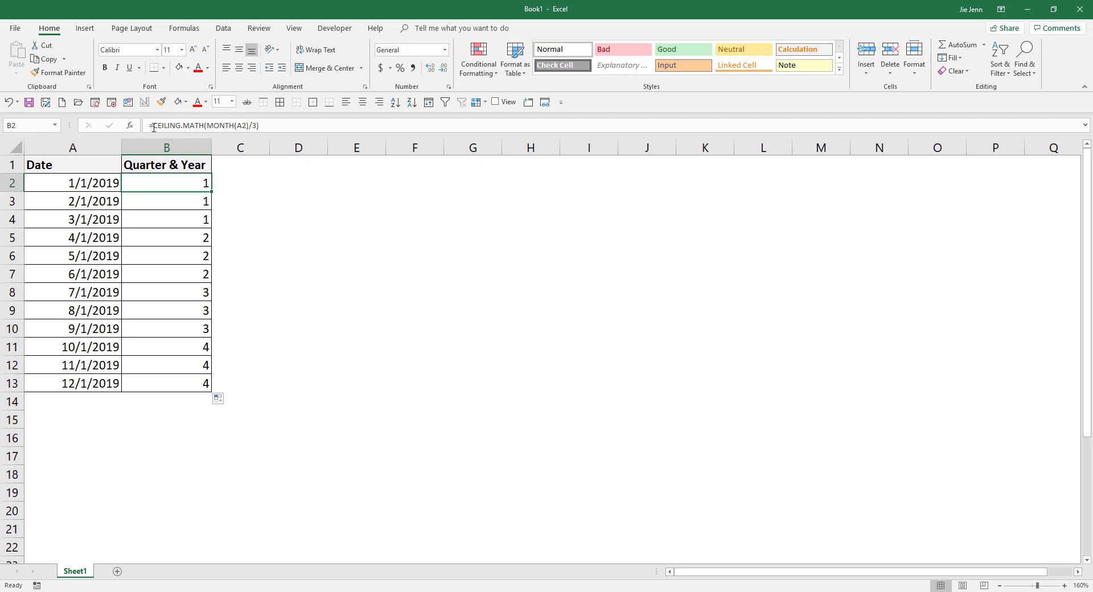
left_click(151, 125)
type("\"Q")
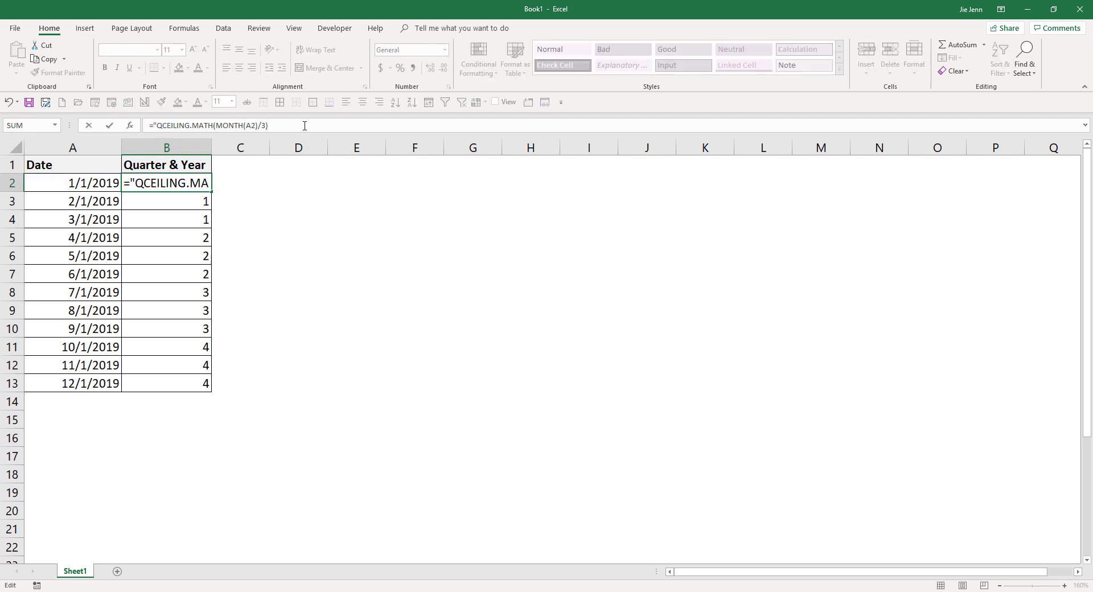
type("uarter")
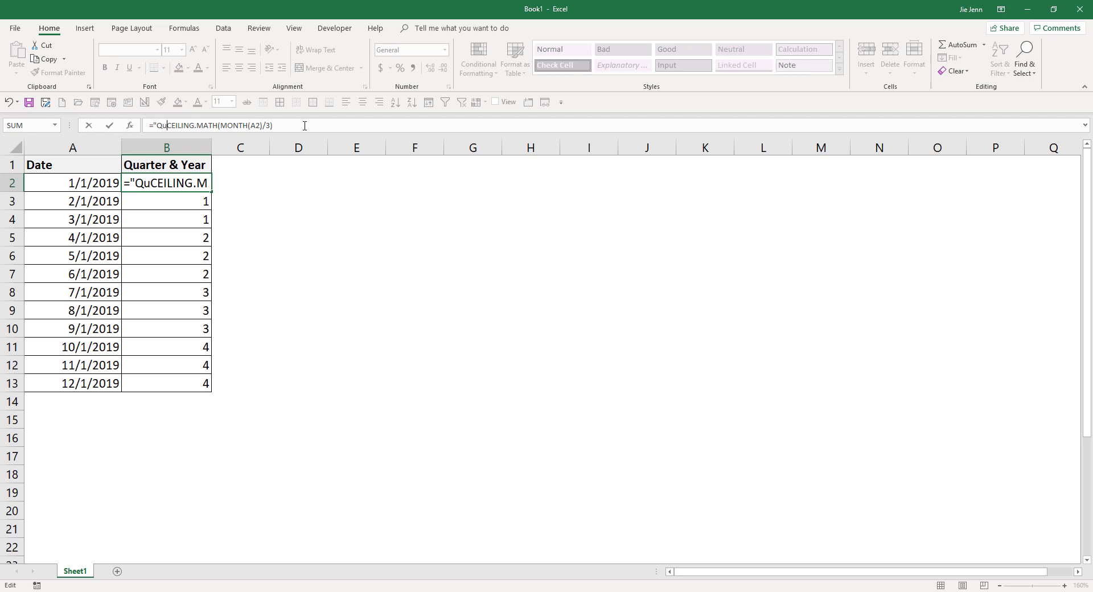
type("\" ")
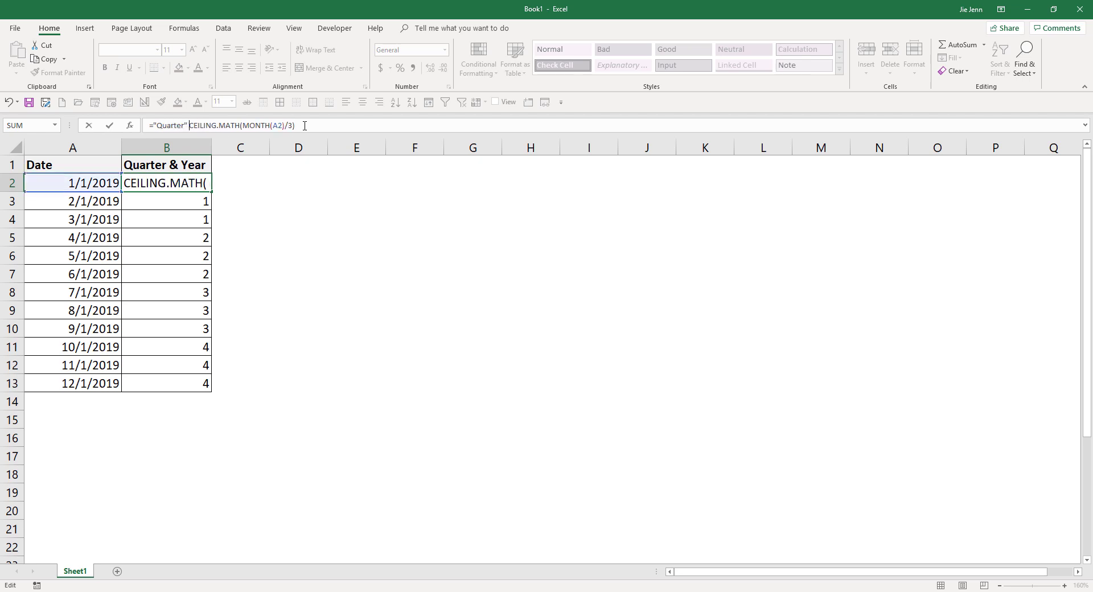
type("&")
key("shift+space")
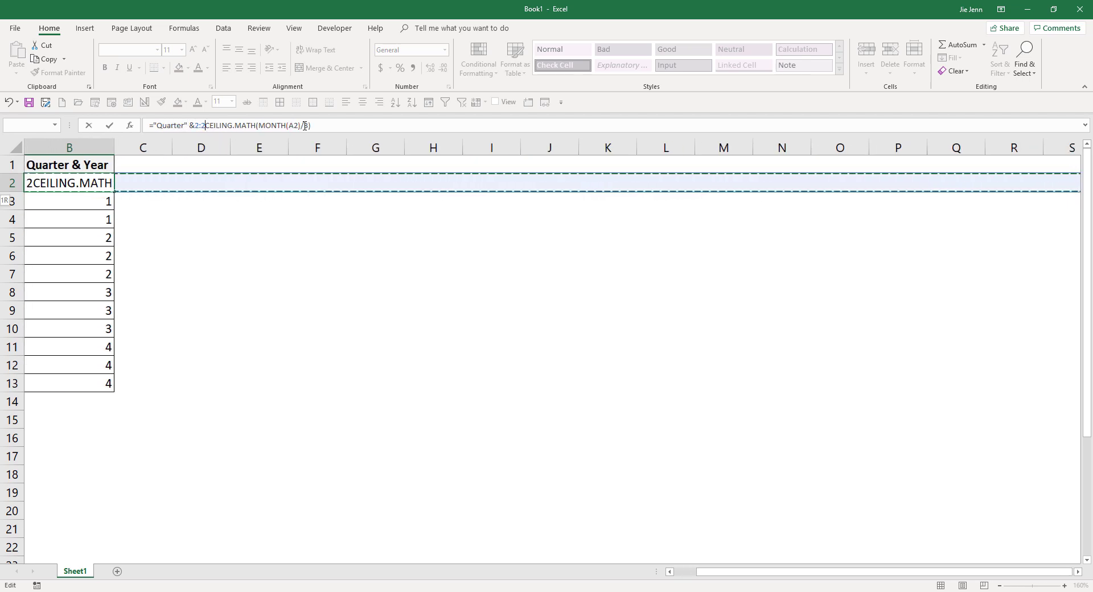
key("BackSpace")
key("BackSpace")
key("BackSpace")
key("BackSpace")
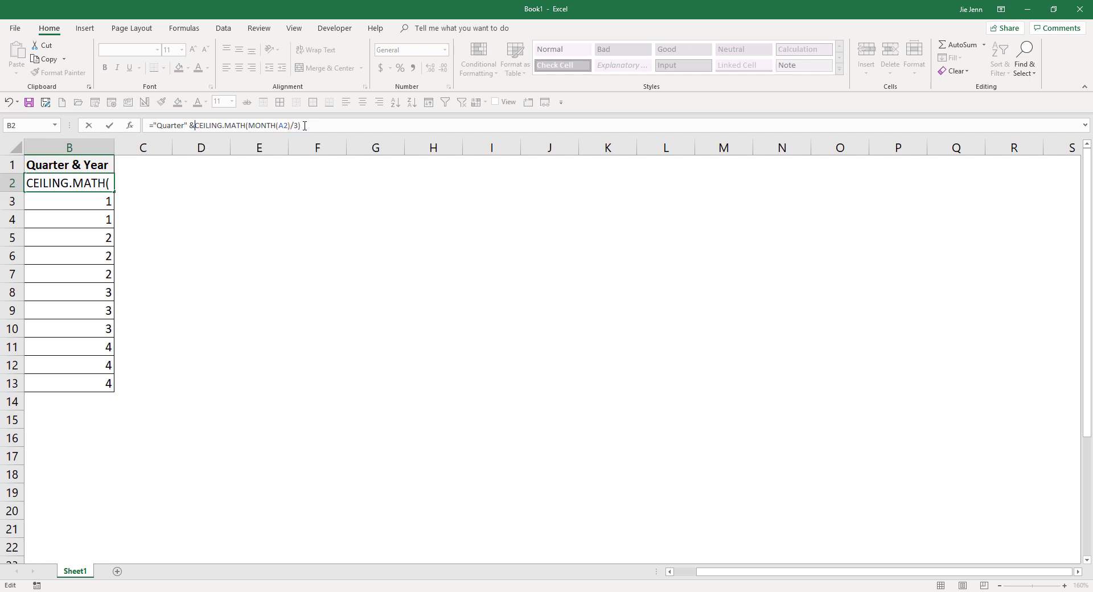
type("&")
key("Return")
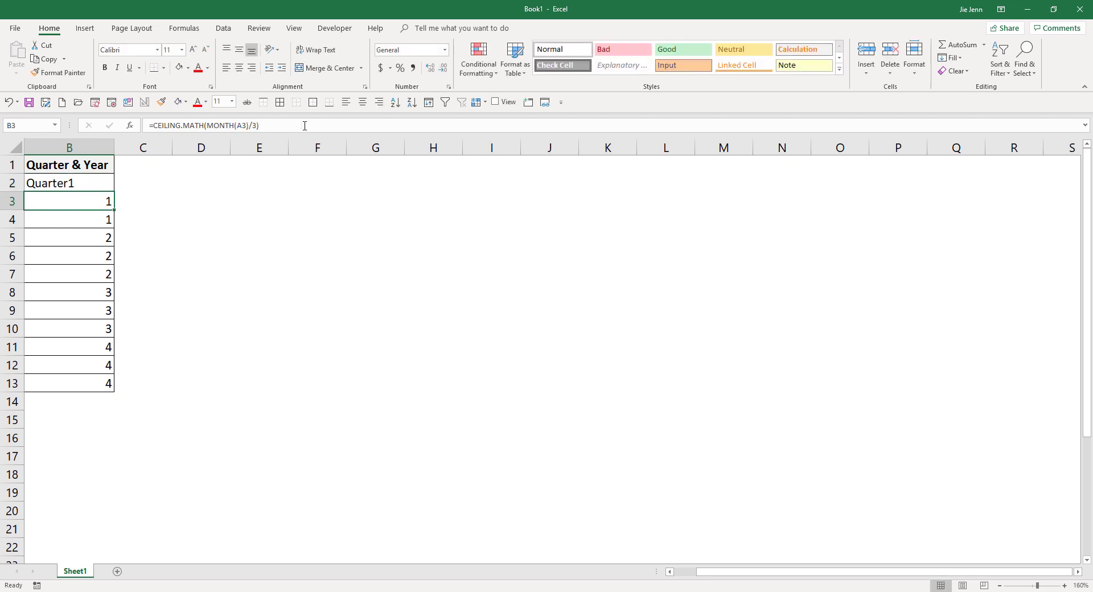
Append a comma separator and the year to the B2 formula with &", "&YEAR(A2), and fill it down to B13.
scroll(304, 125, "left", 3)
key("Up")
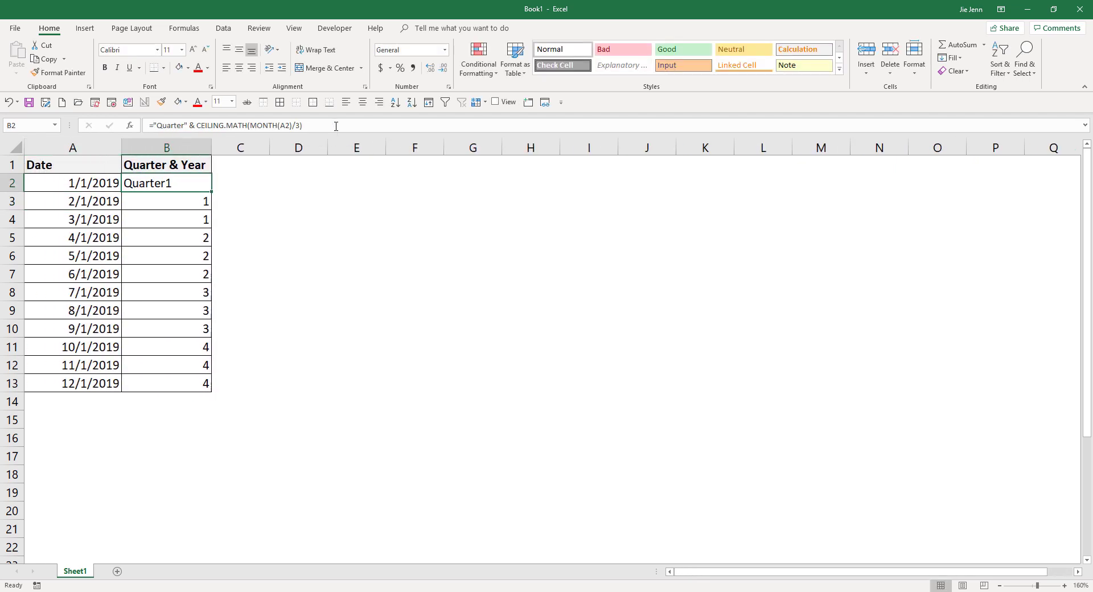
left_click(371, 124)
type("&")
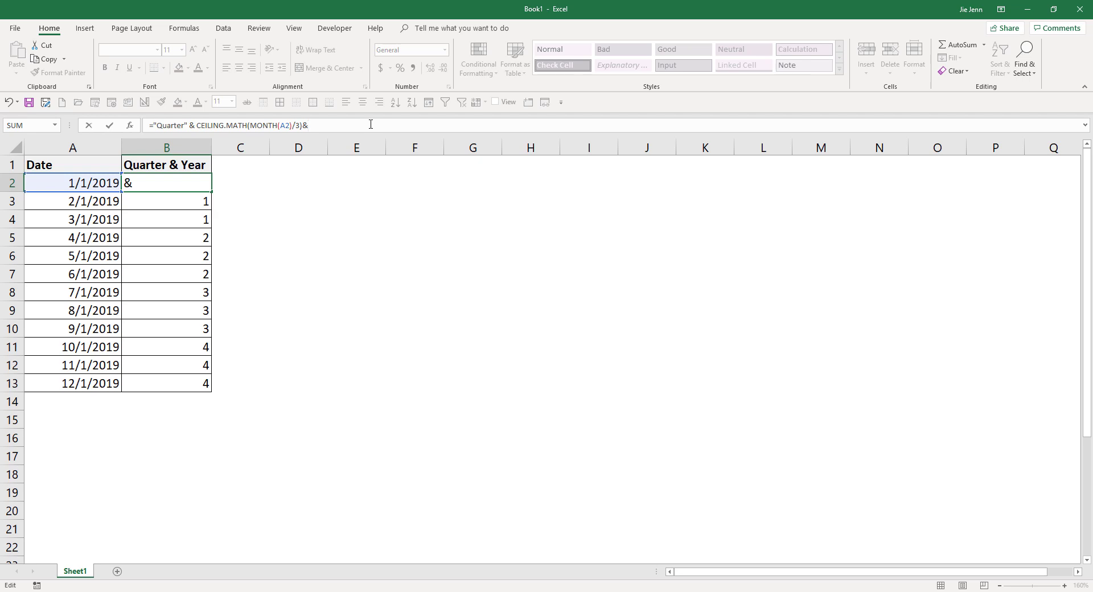
type("\", \"&y")
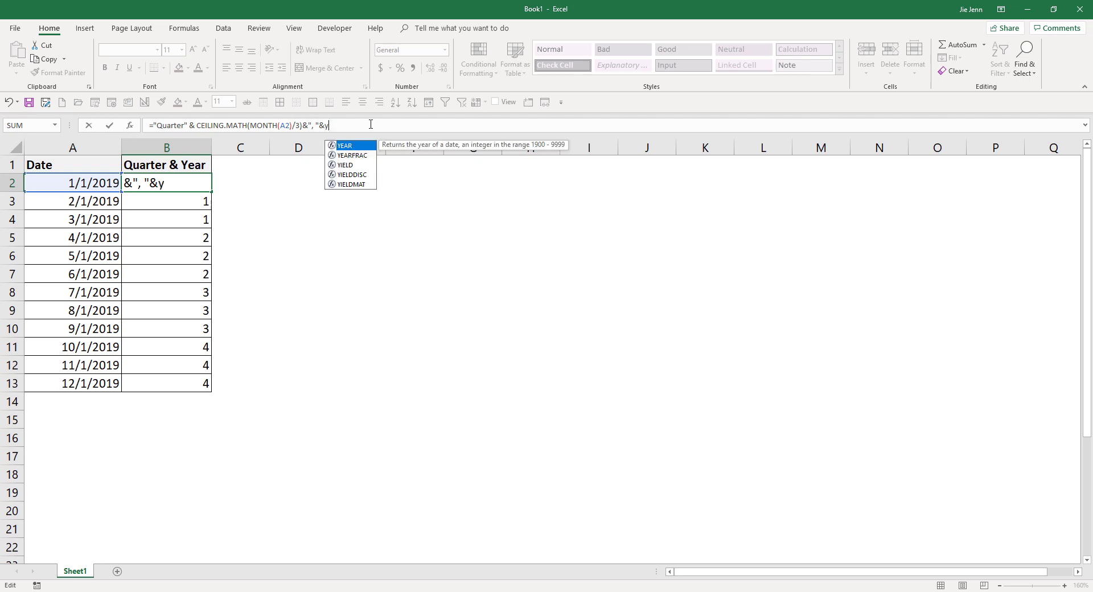
type("ear(")
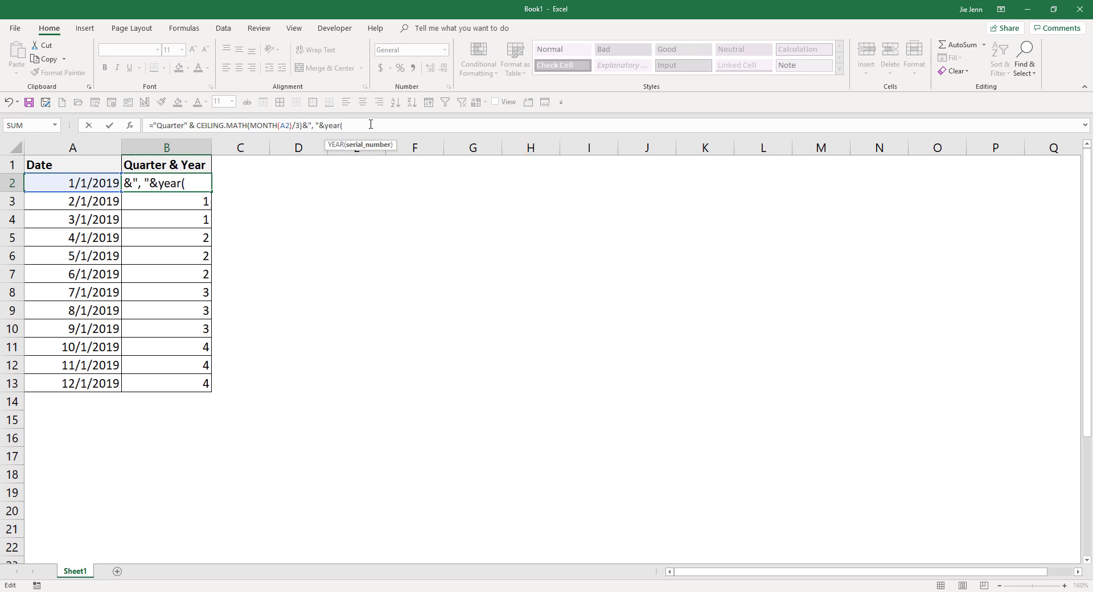
left_click(93, 183)
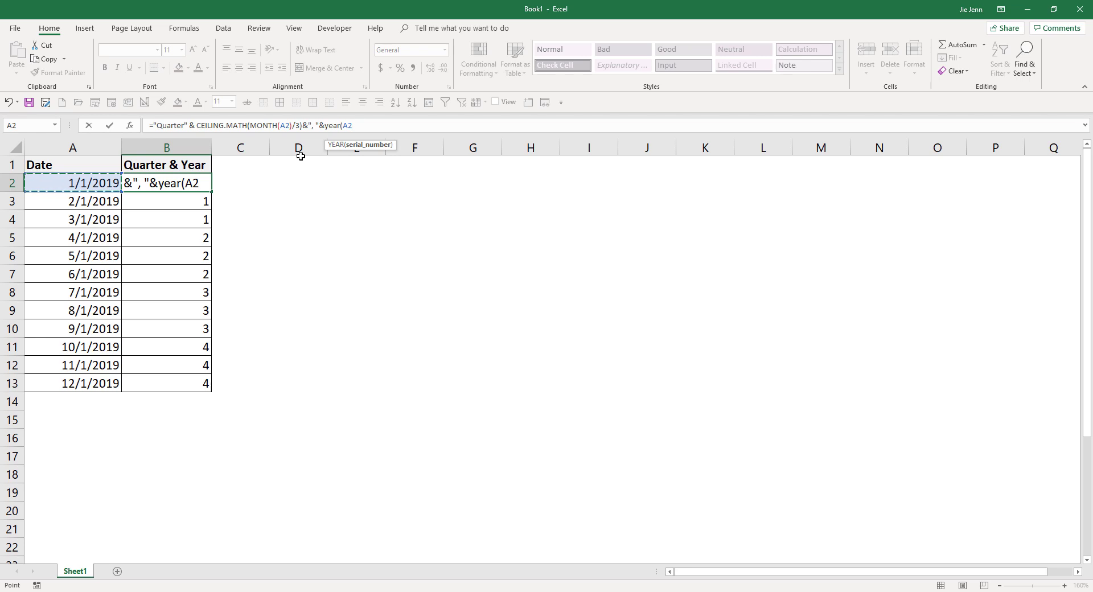
key("Return")
left_click(192, 182)
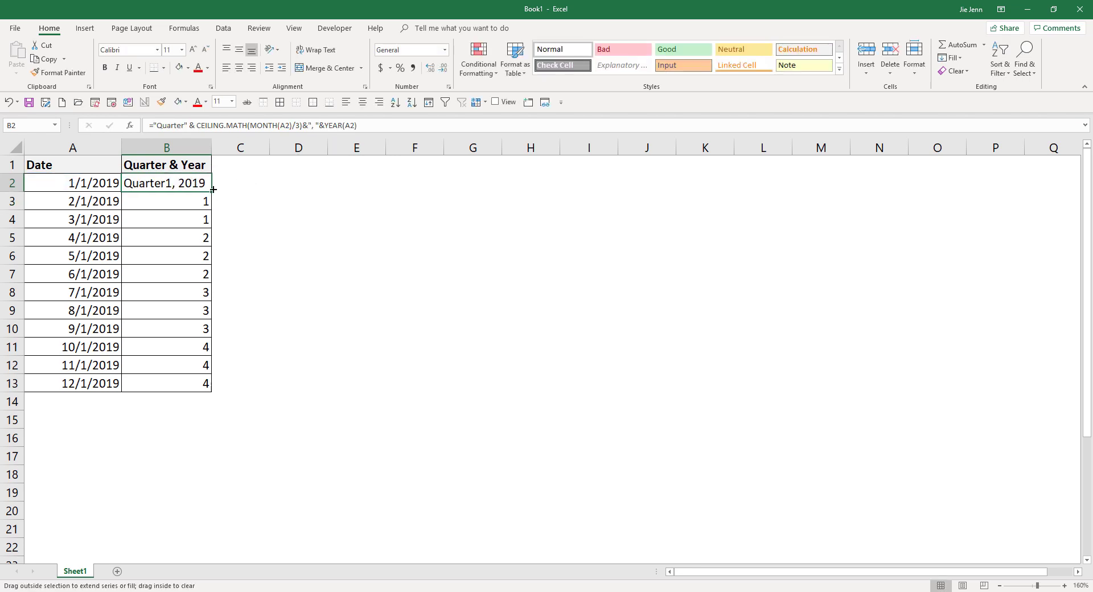
double_click(213, 189)
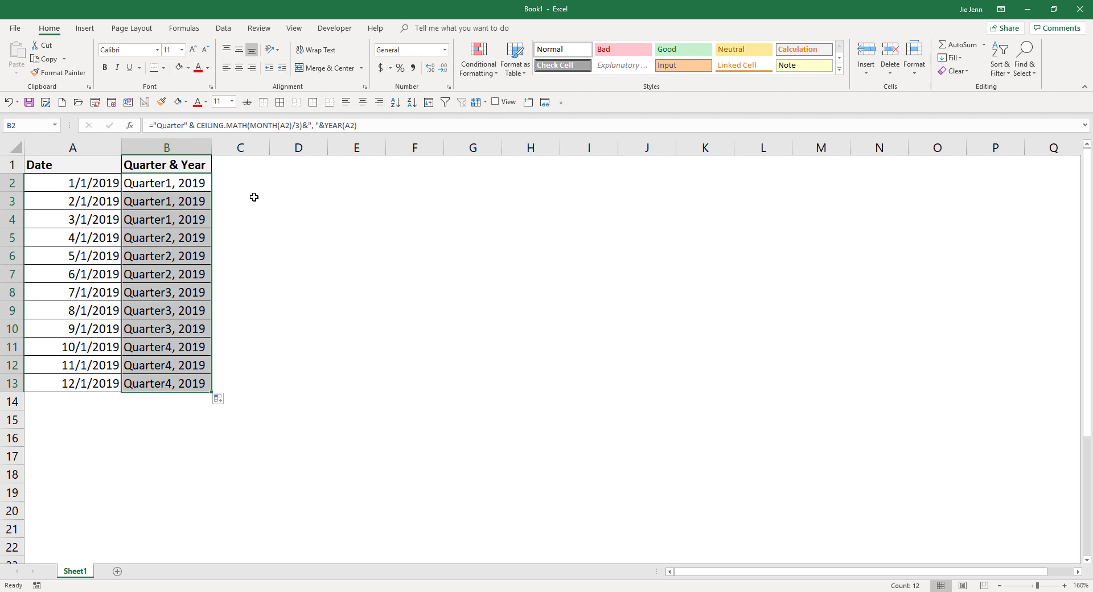